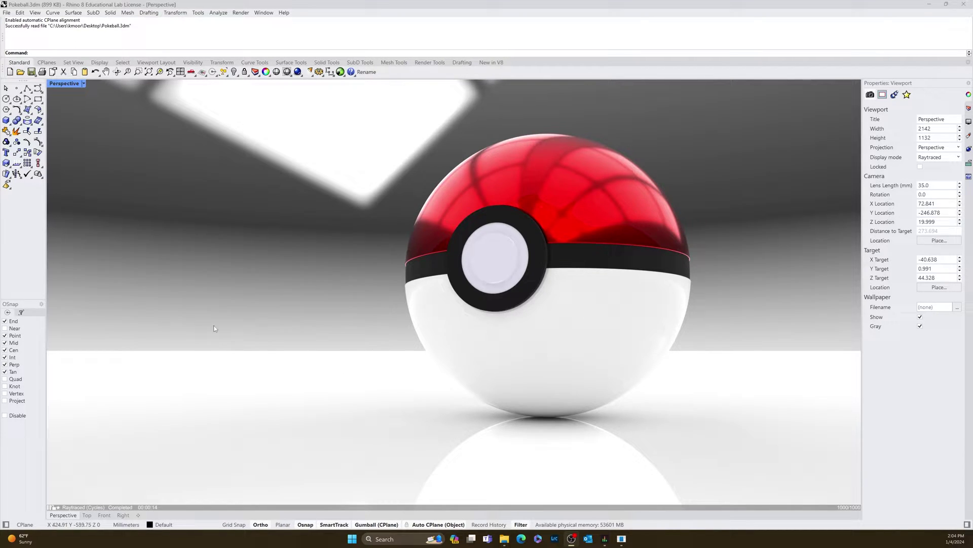
Look over the finished Pokeball.3dm model and switch to the empty Untitled.3dm Rhino window.
shift+right_drag(536, 303, 242, 391)
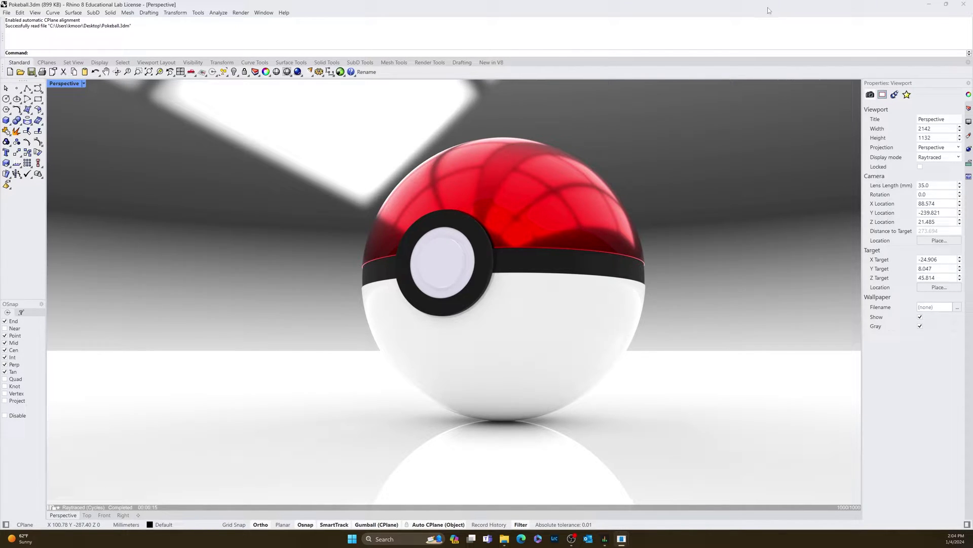
click(929, 4)
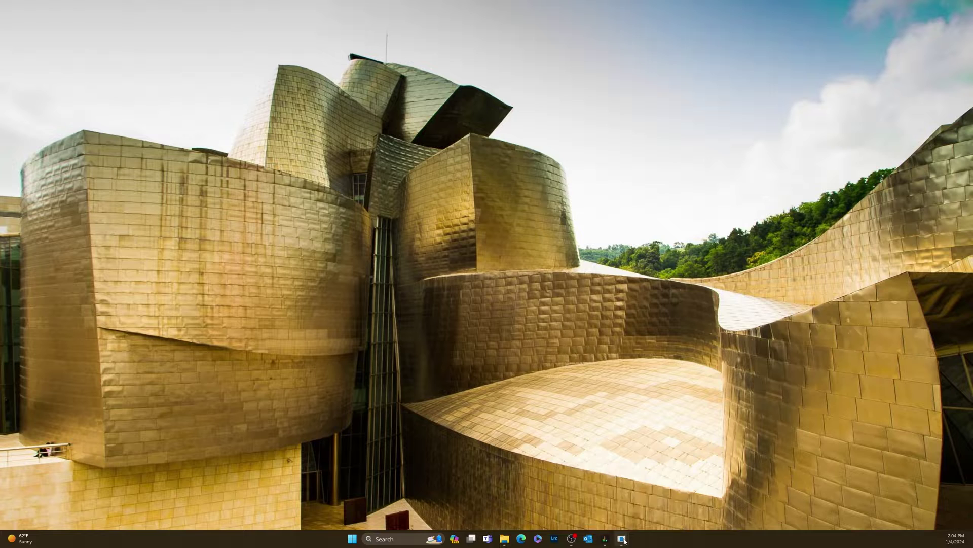
mouse_move(623, 542)
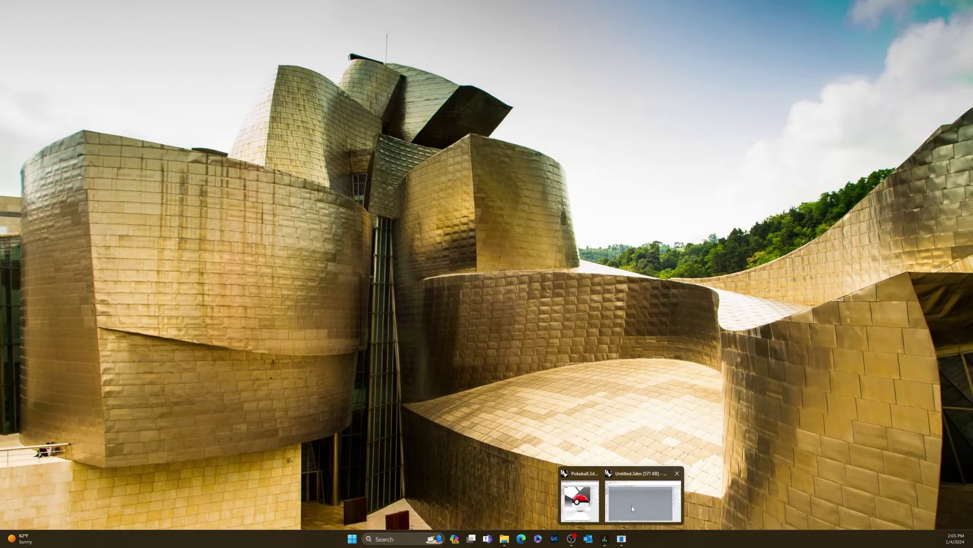
click(632, 506)
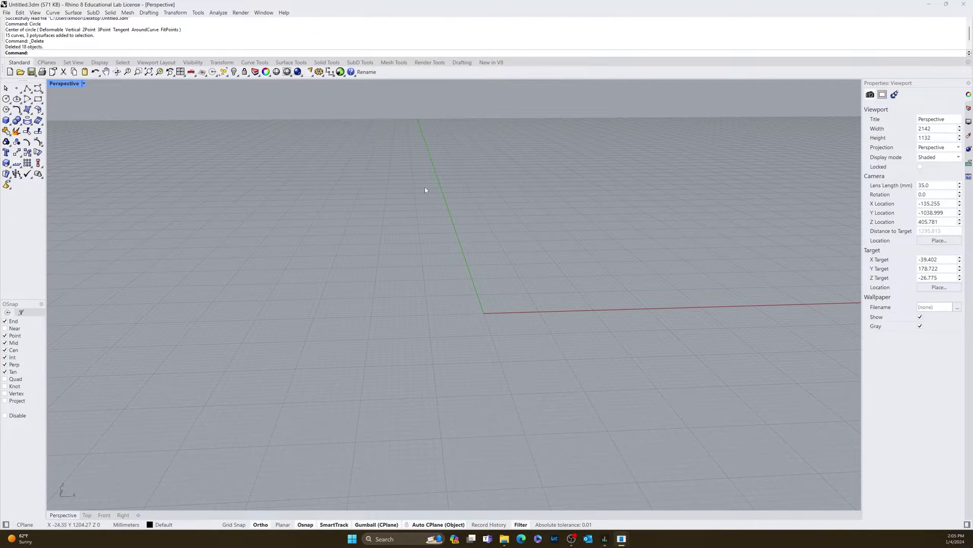
click(6, 12)
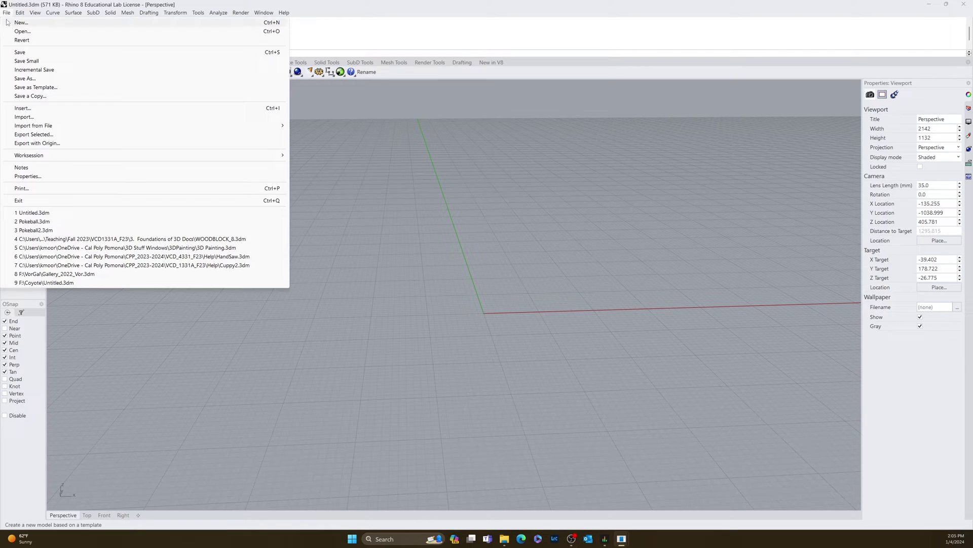
click(380, 343)
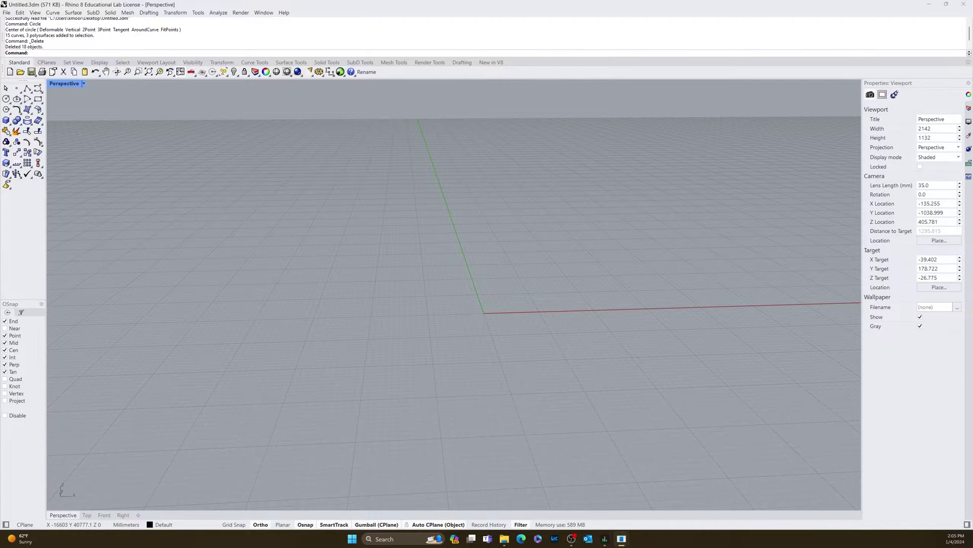
Show the four-viewport layout, centre the origin in the Front viewport, and maximize the Front viewport.
click(180, 71)
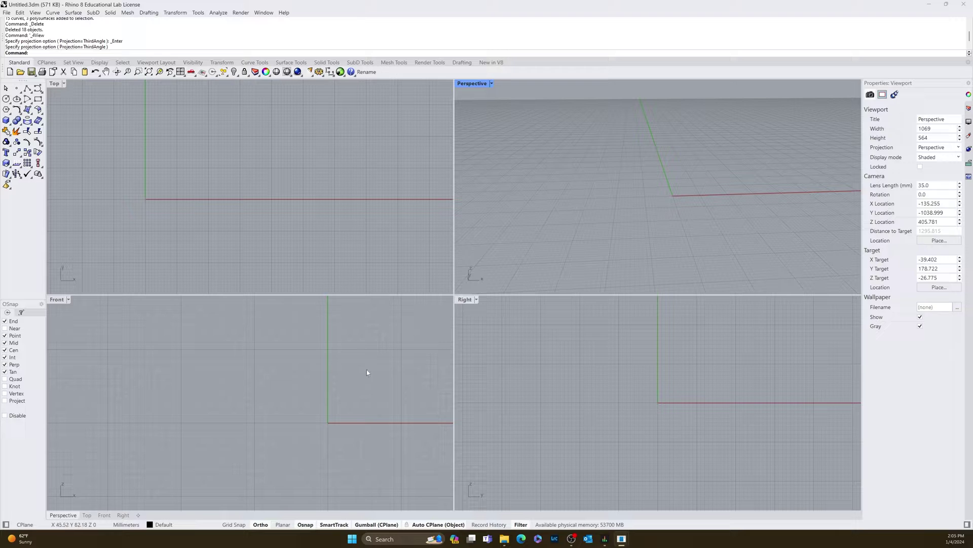
right_drag(339, 415, 166, 424)
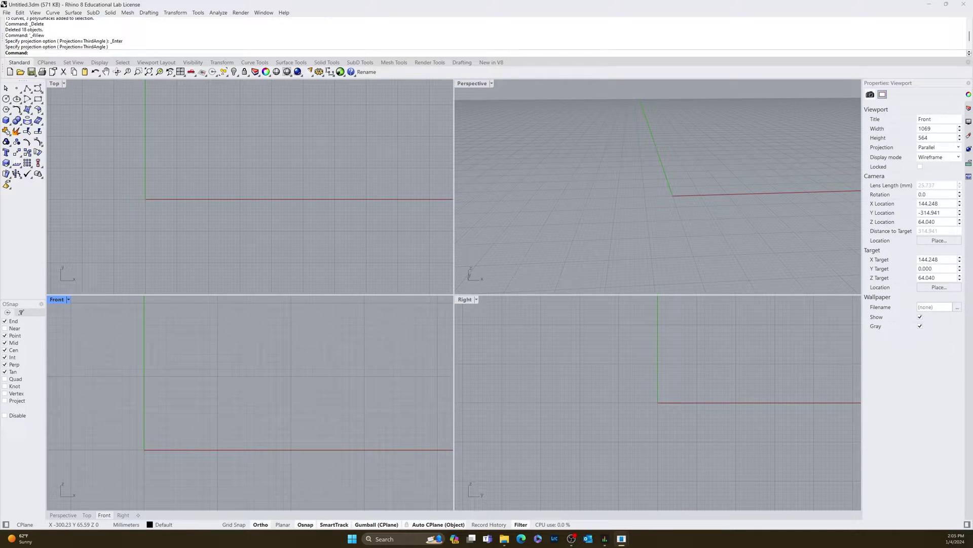
right_drag(155, 432, 178, 404)
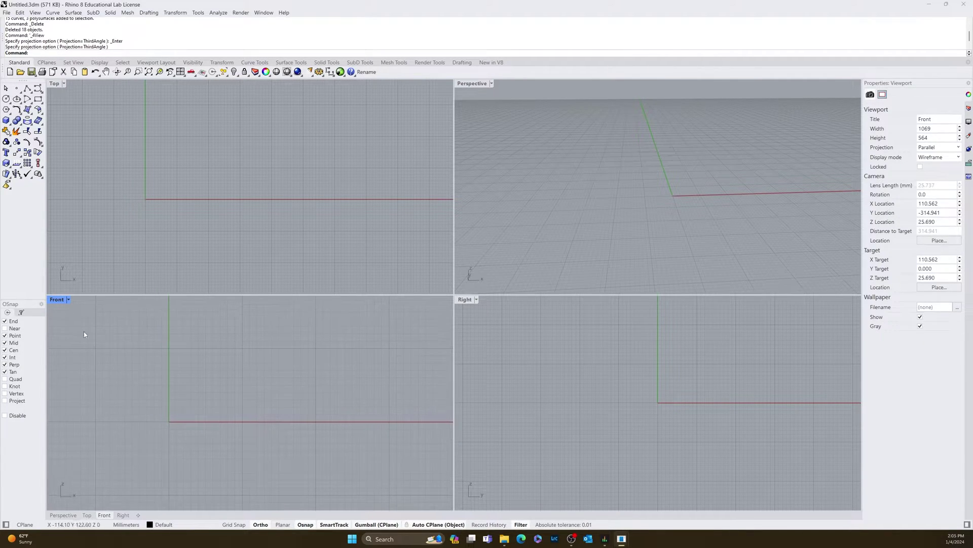
double_click(57, 300)
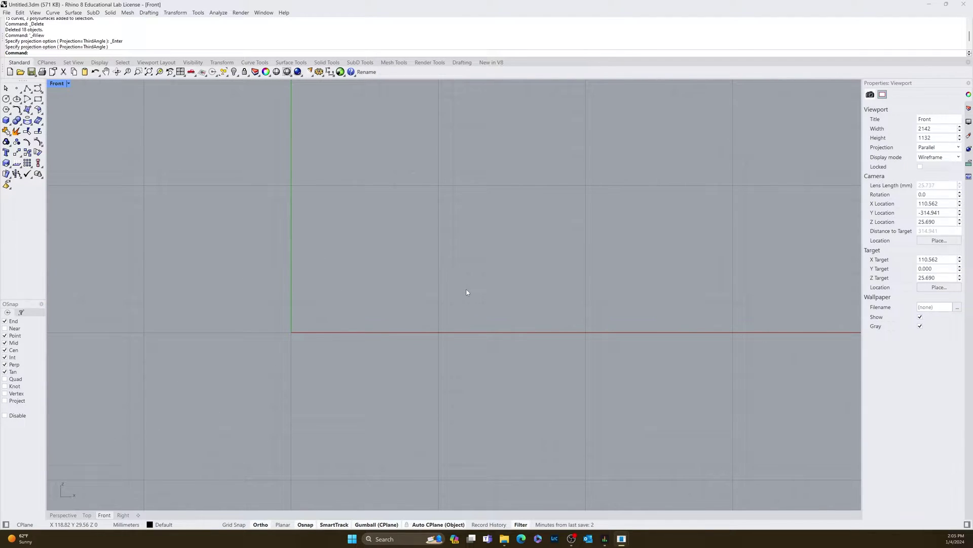
text(phere)
key(Return)
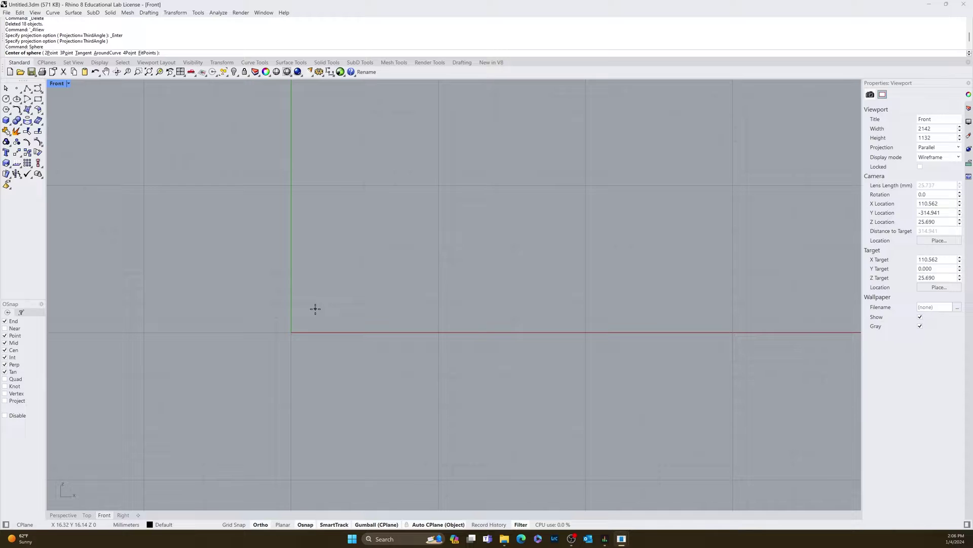
text(0)
key(Return)
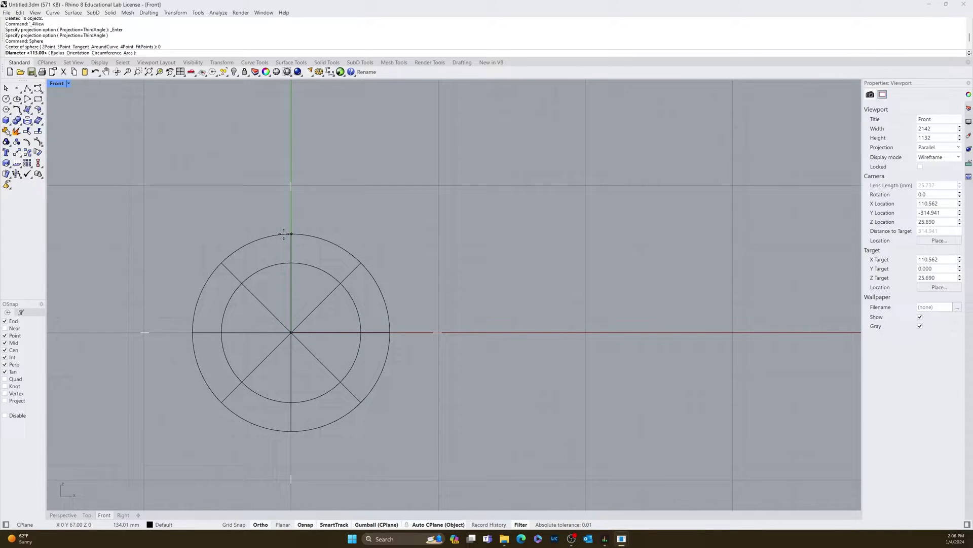
text(113)
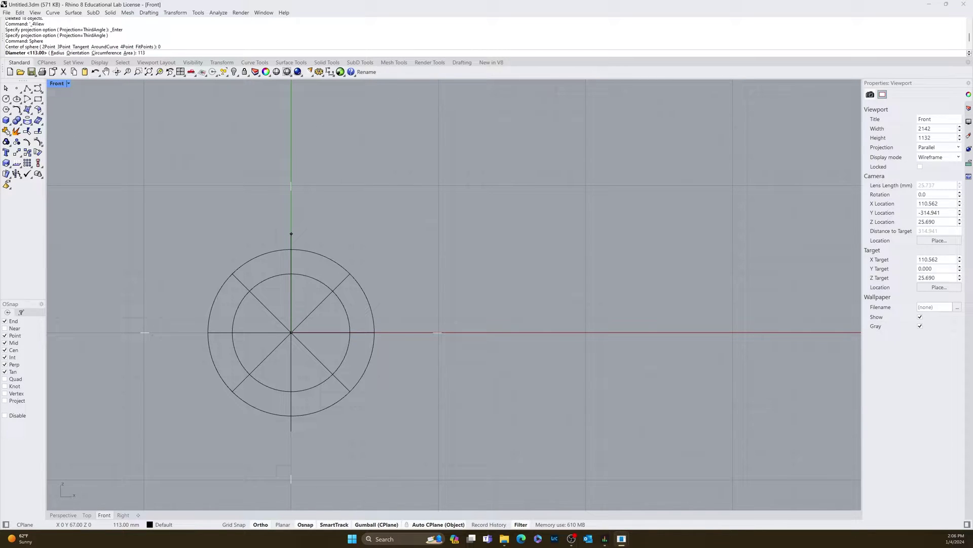
key(BackSpace)
key(BackSpace)
key(BackSpace)
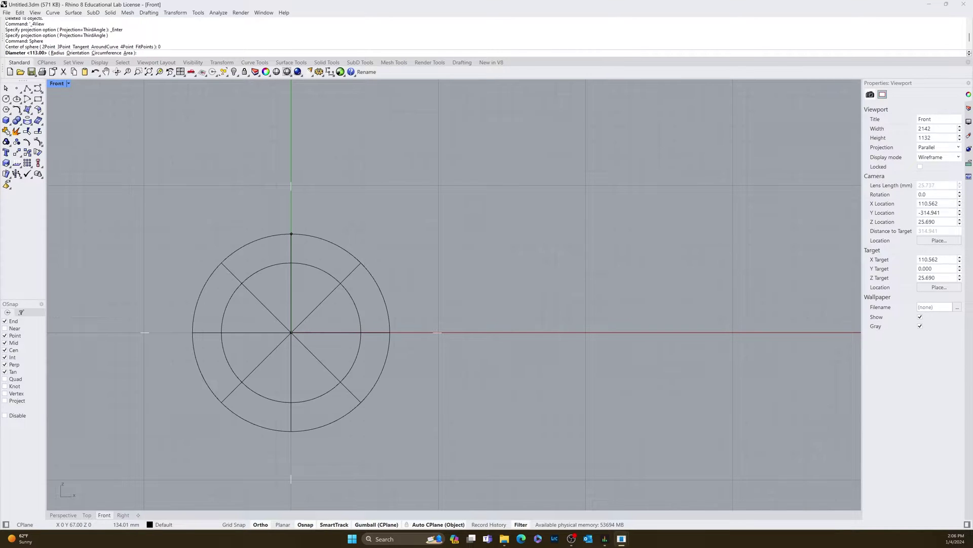
text(d)
key(Escape)
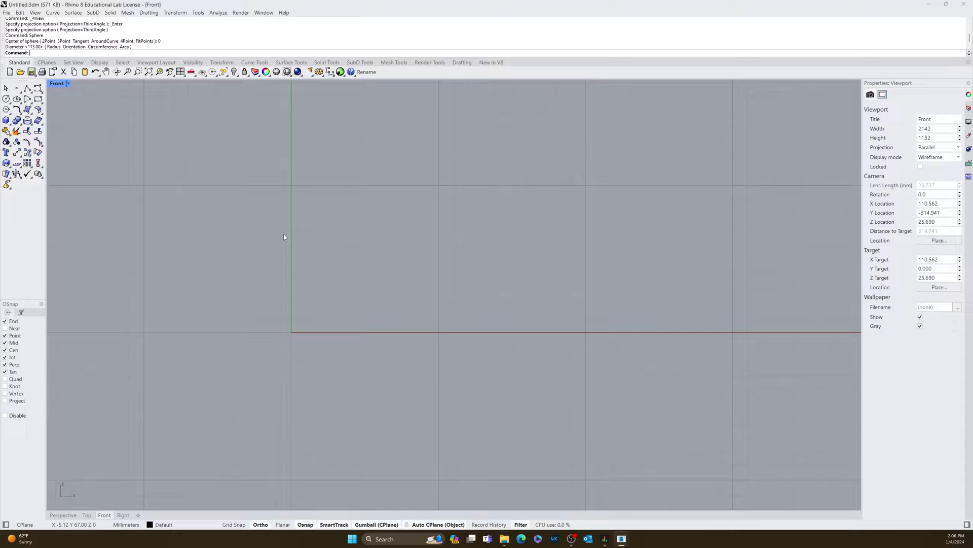
Create a sphere centred on the origin (0) with a diameter of 113 mm in the Front view.
key(Return)
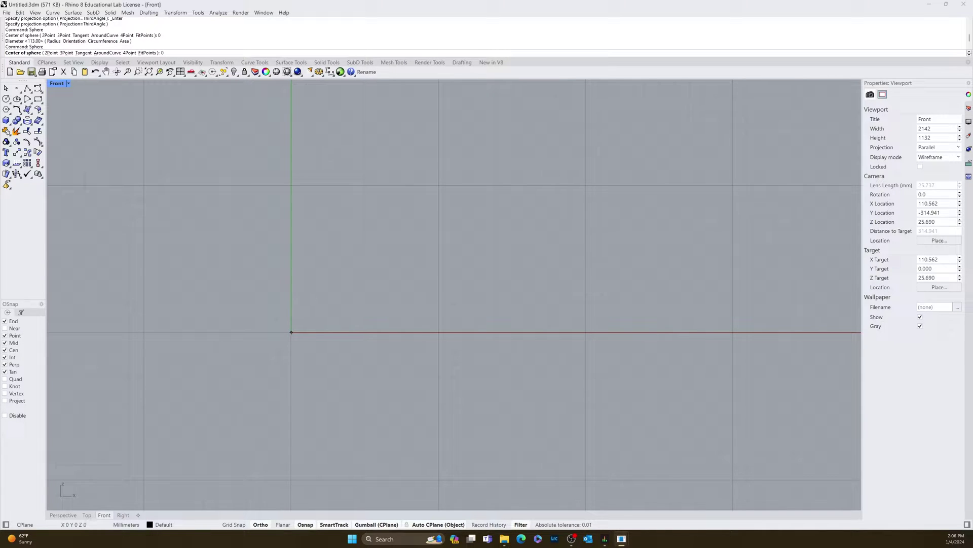
click(291, 332)
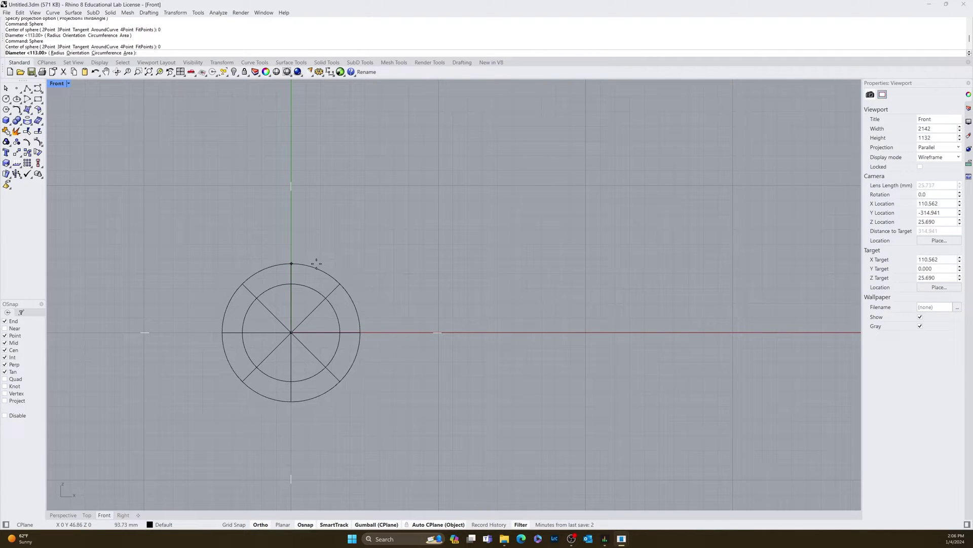
key(Return)
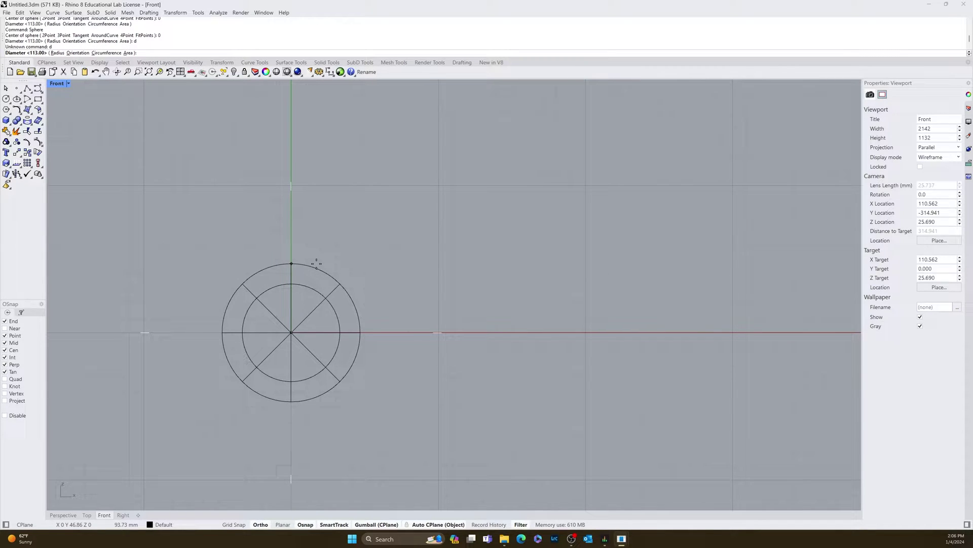
text(113)
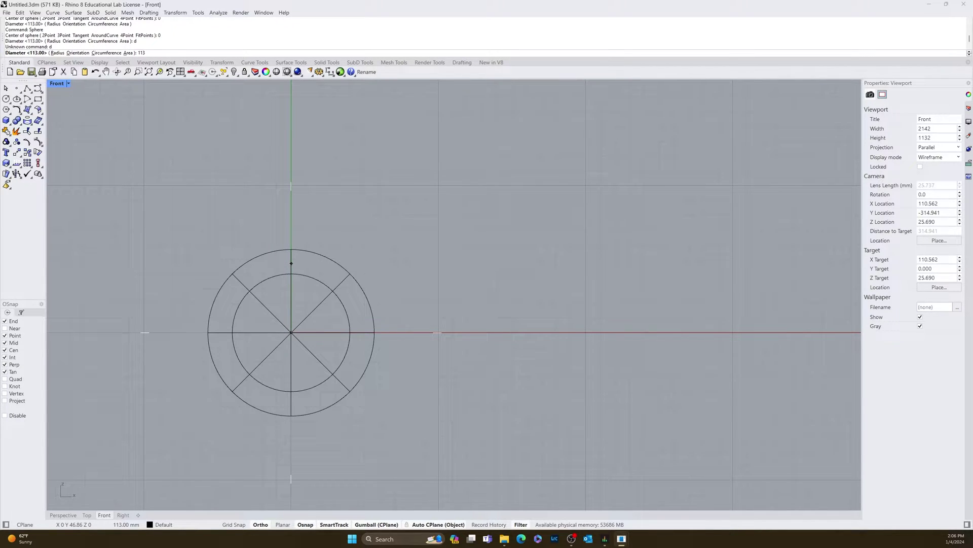
key(Return)
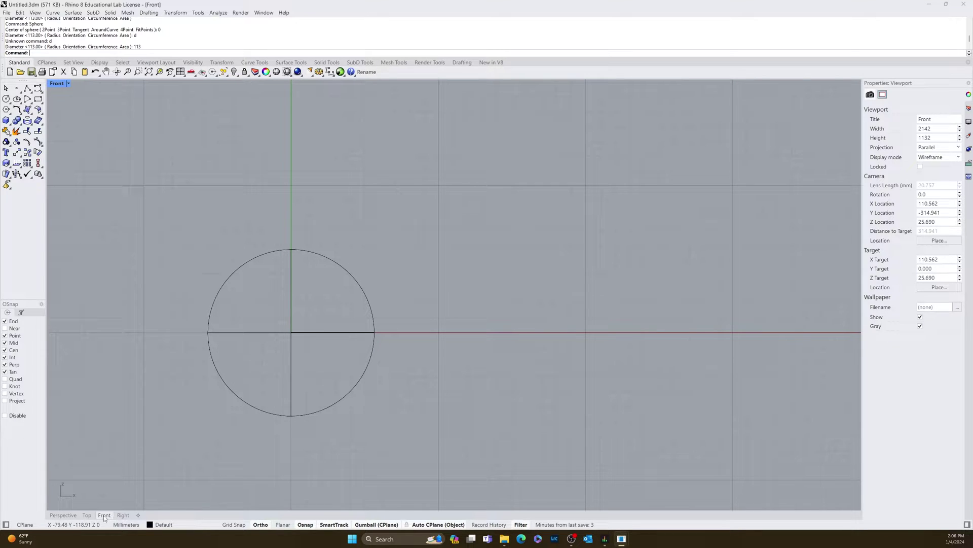
In the Top view, draw a straight line parallel to the X axis, starting at the seam's end point on the sphere's +Y side.
click(87, 515)
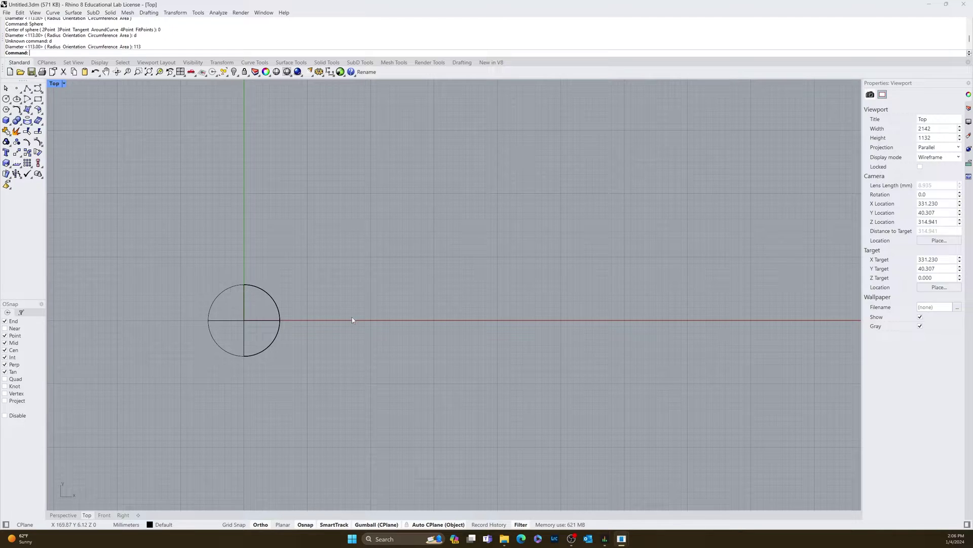
text(line)
key(Return)
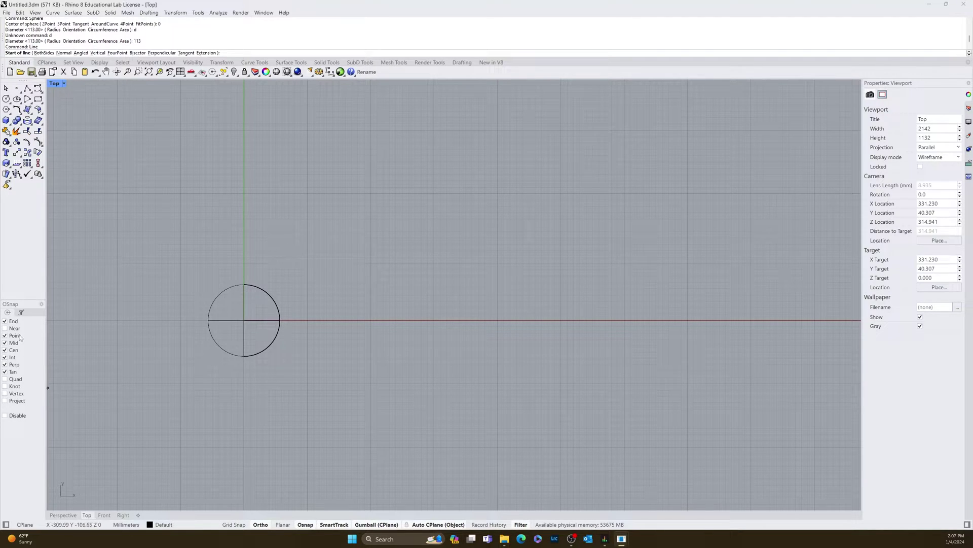
click(244, 285)
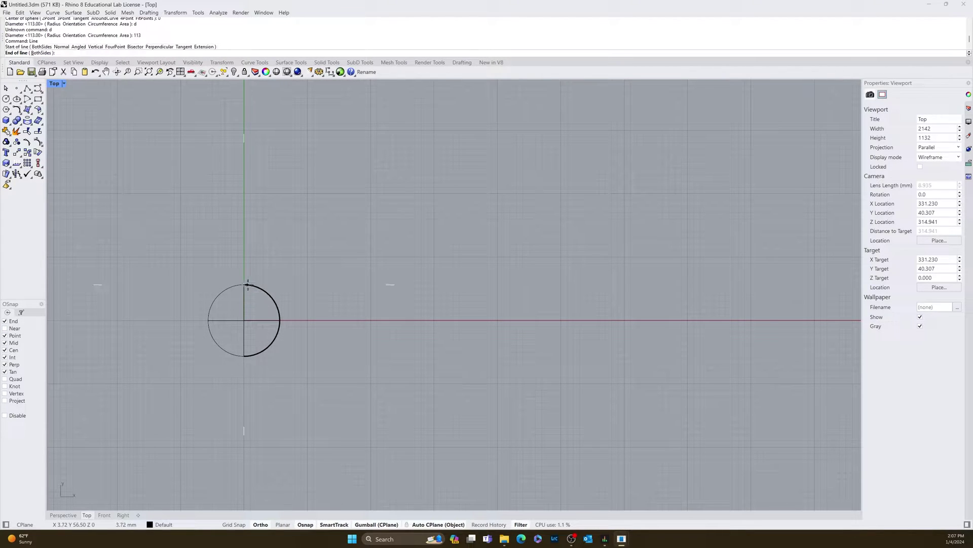
click(334, 292)
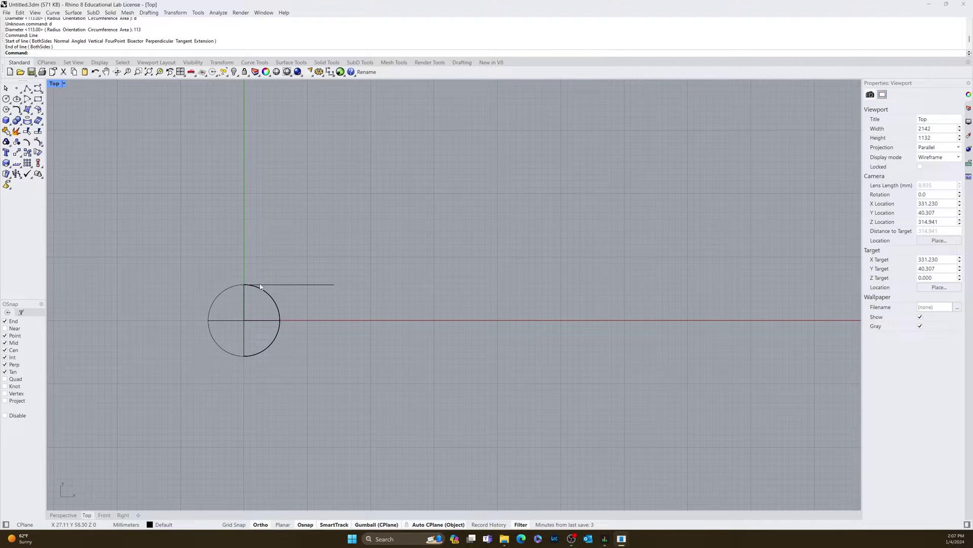
Switch to the Perspective view and set its display mode to Shaded.
click(63, 515)
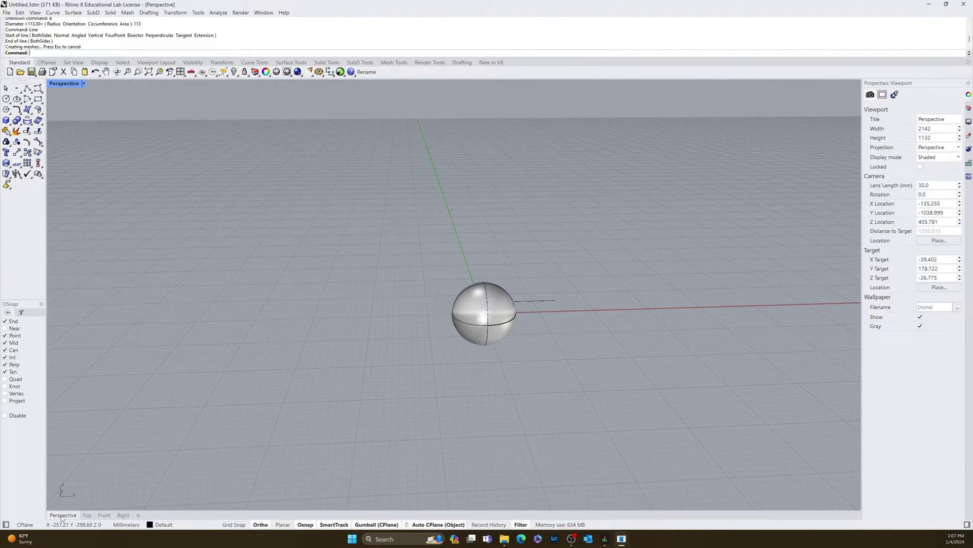
right_drag(637, 306, 497, 303)
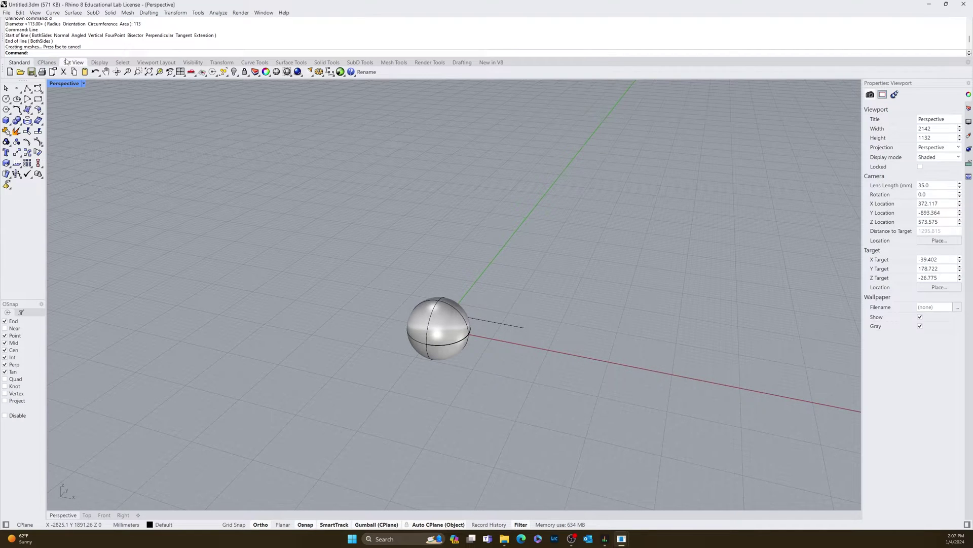
click(100, 63)
click(20, 72)
click(19, 62)
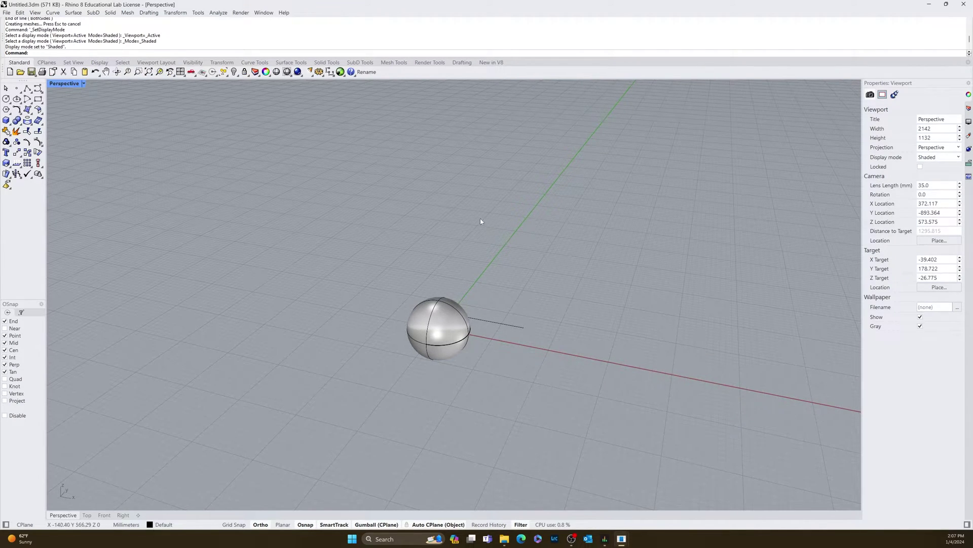
Select the sphere, examine its seam and isocurves from several sides, and clear the selection.
right_drag(426, 198, 547, 261)
scroll(507, 284, up, 3)
right_drag(430, 316, 394, 322)
right_drag(445, 316, 280, 328)
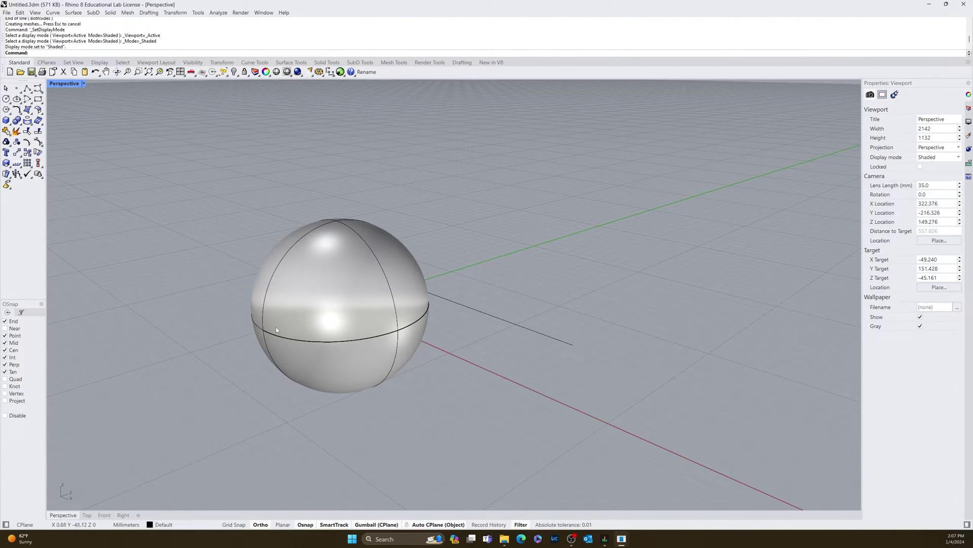
right_drag(431, 293, 418, 338)
click(282, 262)
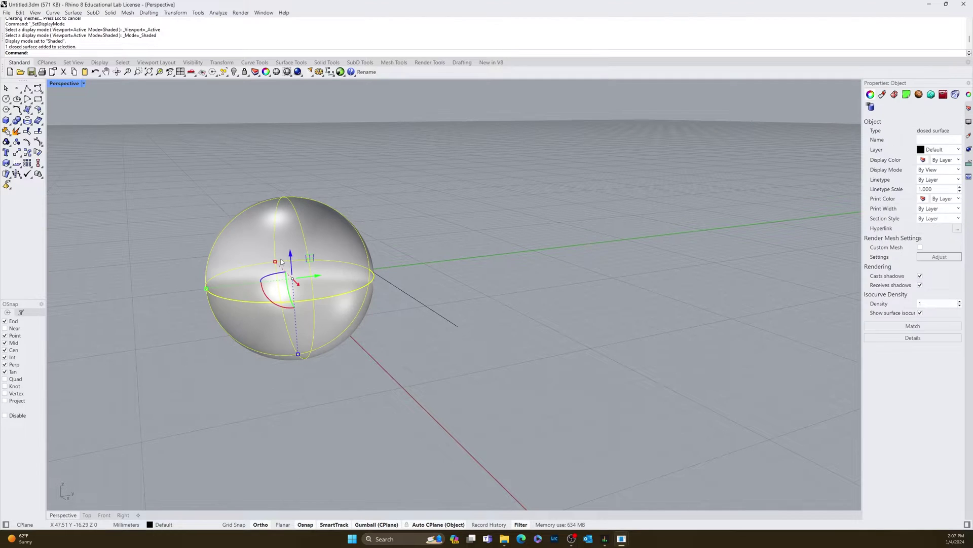
right_drag(316, 338, 403, 354)
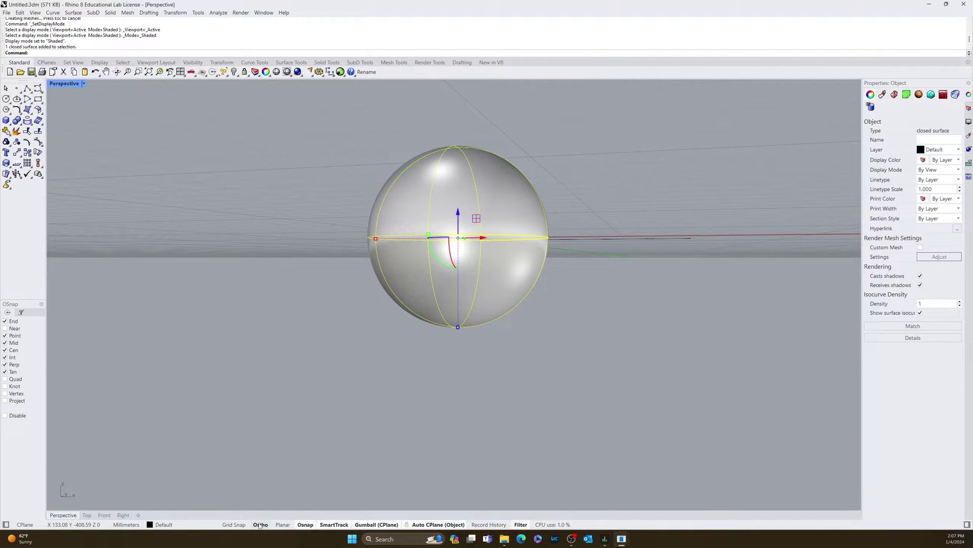
right_drag(446, 265, 388, 312)
drag(388, 312, 456, 367)
key(Escape)
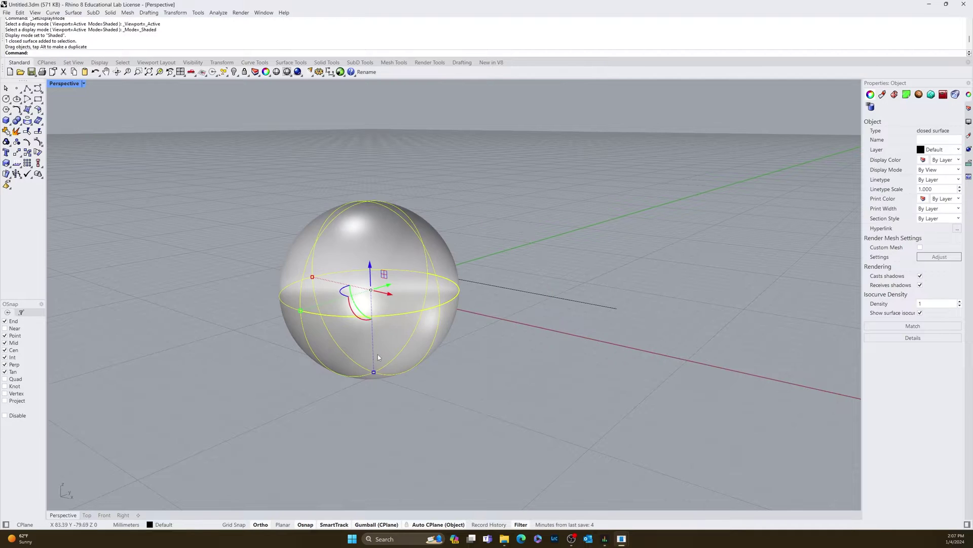
drag(357, 313, 314, 193)
drag(304, 247, 305, 249)
click(565, 386)
right_drag(565, 385, 340, 300)
right_drag(551, 310, 524, 320)
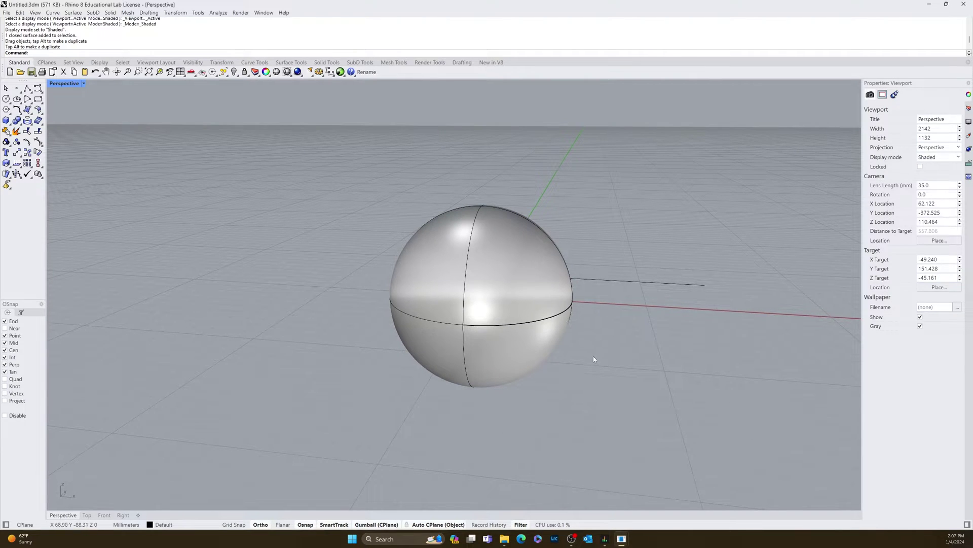